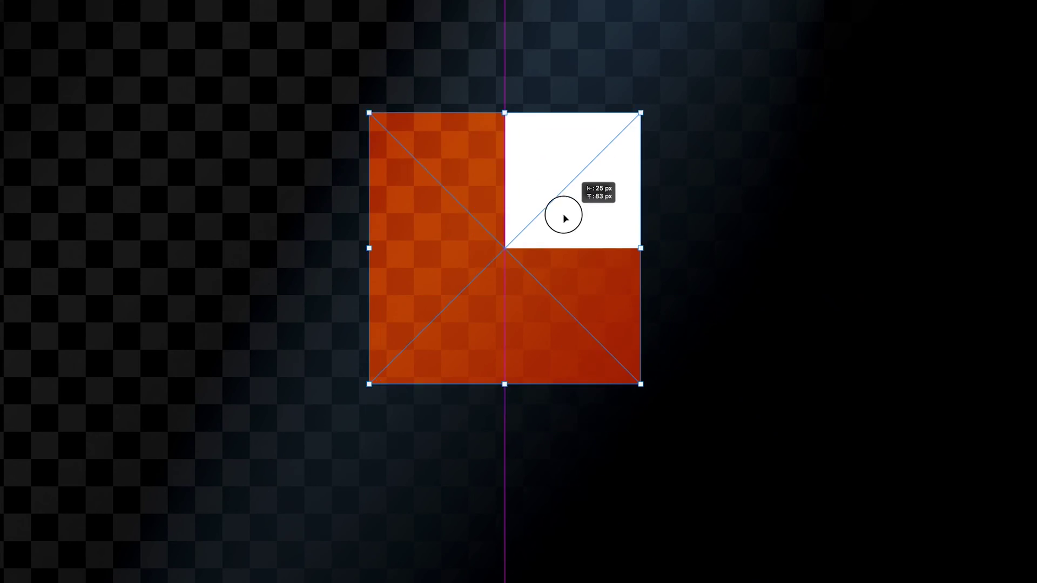
{"action": "left_click_drag", "start_coordinate": [672, 162], "coordinate": [684, 251]}
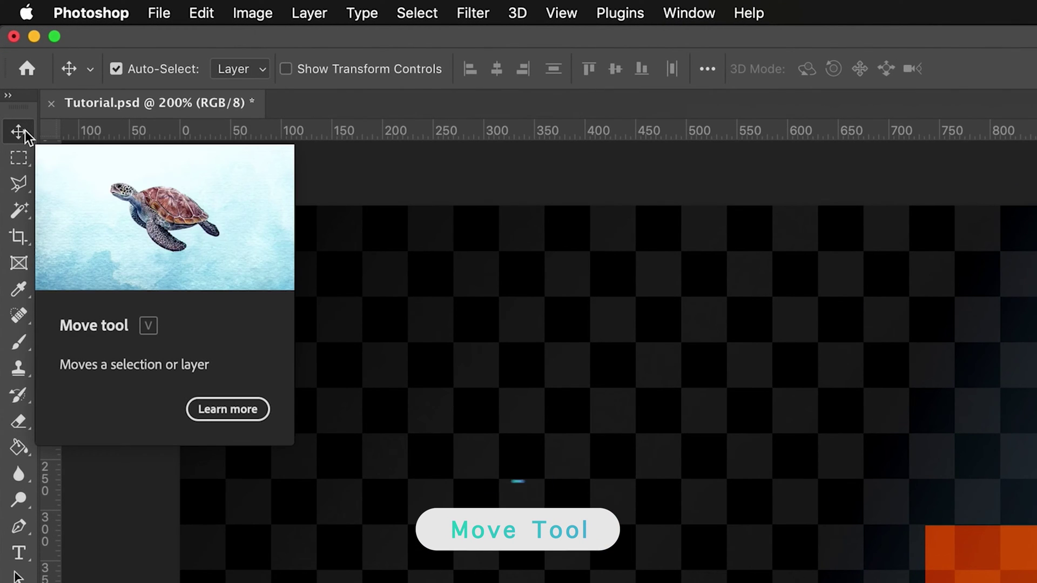
Select the square on the Object layer with the Move tool and start a Free Transform on it.
{"action": "key", "text": "v"}
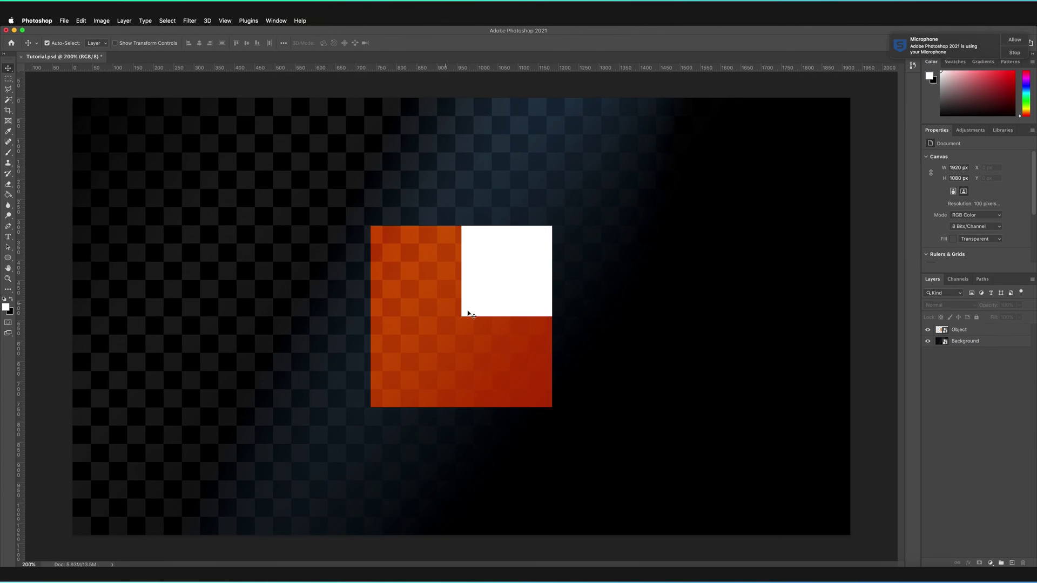
{"action": "left_click", "coordinate": [474, 308]}
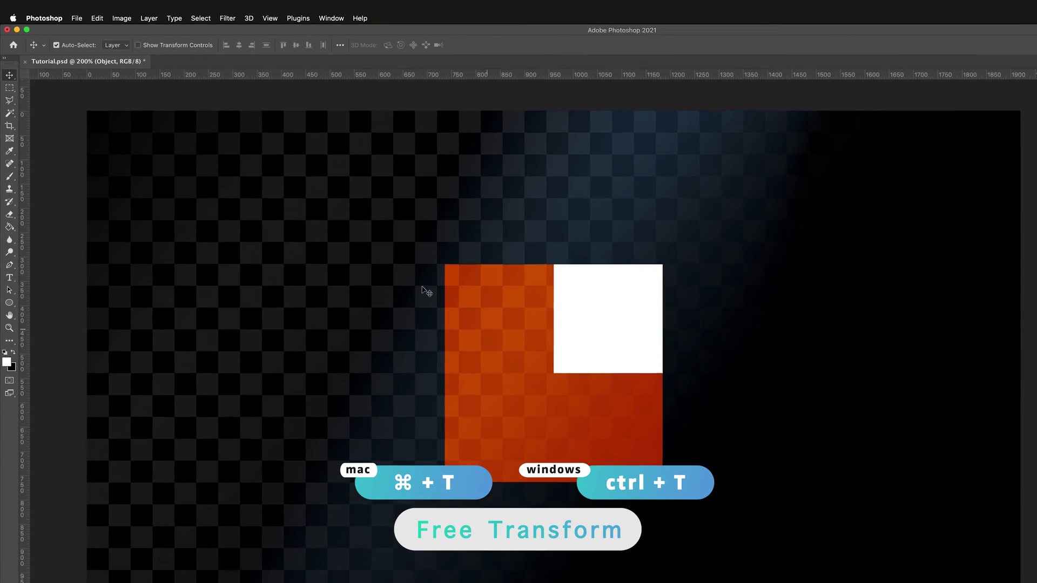
{"action": "left_click", "coordinate": [98, 18]}
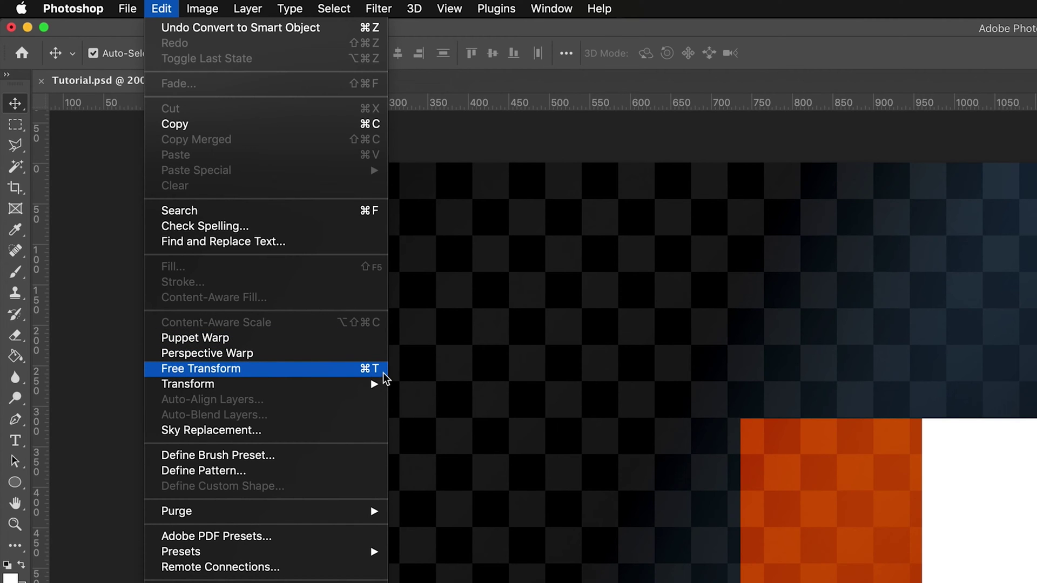
{"action": "left_click", "coordinate": [270, 370]}
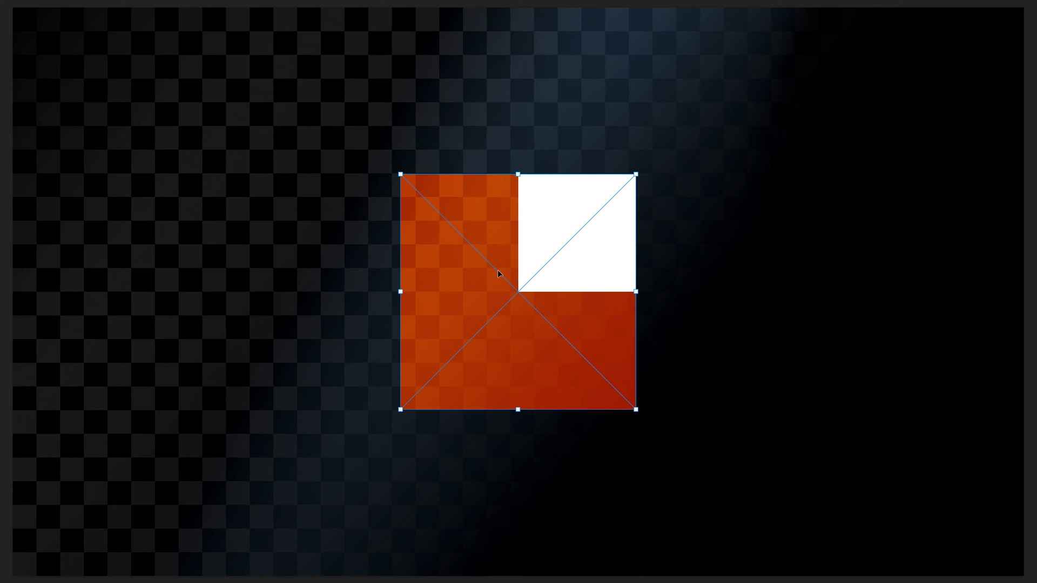
Try moving the square into the canvas's upper-right corner, and undo the move.
{"action": "mouse_move", "coordinate": [523, 298]}
{"action": "left_mouse_down"}
{"action": "mouse_move", "coordinate": [597, 337]}
{"action": "mouse_move", "coordinate": [677, 297]}
{"action": "mouse_move", "coordinate": [628, 311]}
{"action": "mouse_move", "coordinate": [605, 364]}
{"action": "mouse_move", "coordinate": [479, 357]}
{"action": "mouse_move", "coordinate": [397, 323]}
{"action": "mouse_move", "coordinate": [405, 244]}
{"action": "mouse_move", "coordinate": [542, 234]}
{"action": "mouse_move", "coordinate": [545, 252]}
{"action": "mouse_move", "coordinate": [489, 229]}
{"action": "mouse_move", "coordinate": [526, 233]}
{"action": "mouse_move", "coordinate": [526, 300]}
{"action": "left_mouse_up"}
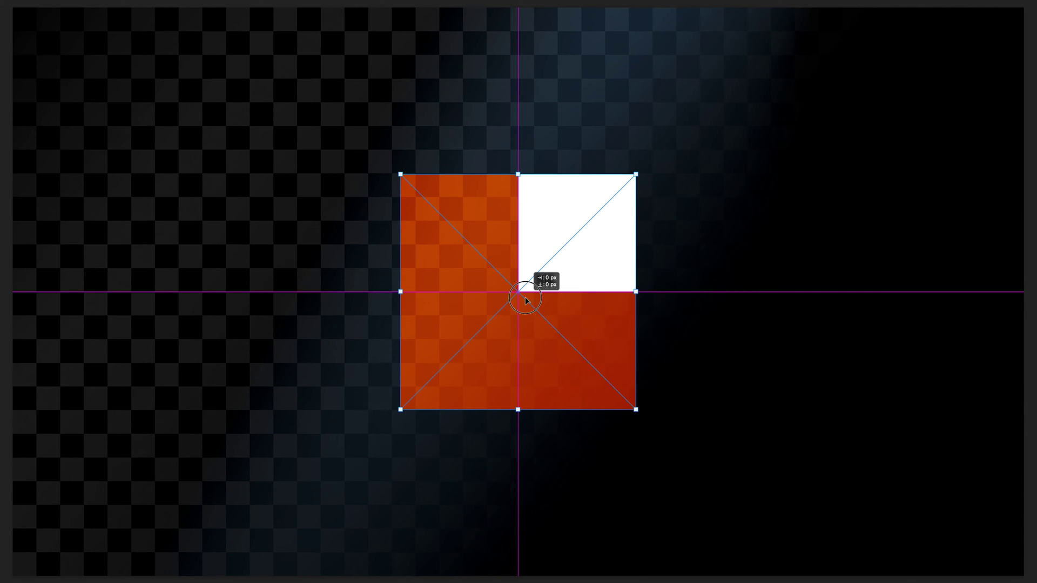
{"action": "left_click_drag", "start_coordinate": [526, 301], "coordinate": [913, 134]}
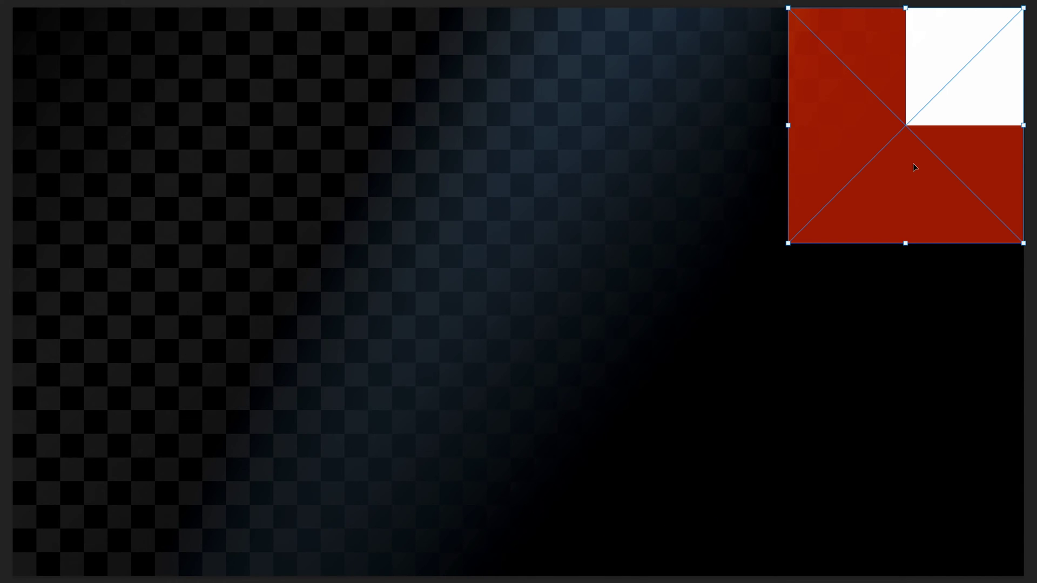
{"action": "key", "text": "ctrl+z"}
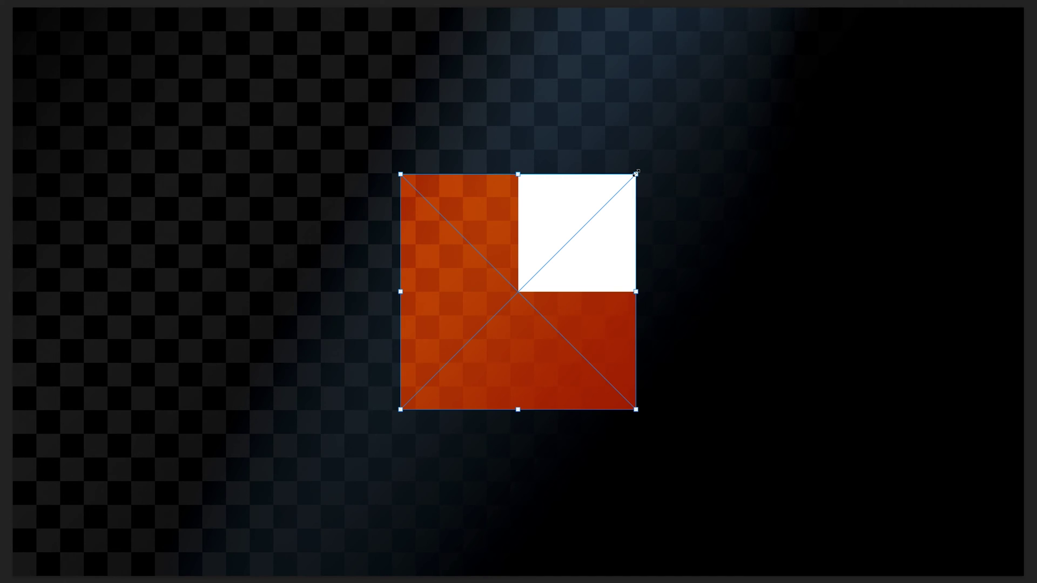
Try scaling the square proportionally from its corner and side, stretch it non-proportionally across its left edge, and undo the scaling.
{"action": "left_click_drag", "start_coordinate": [637, 172], "coordinate": [729, 90]}
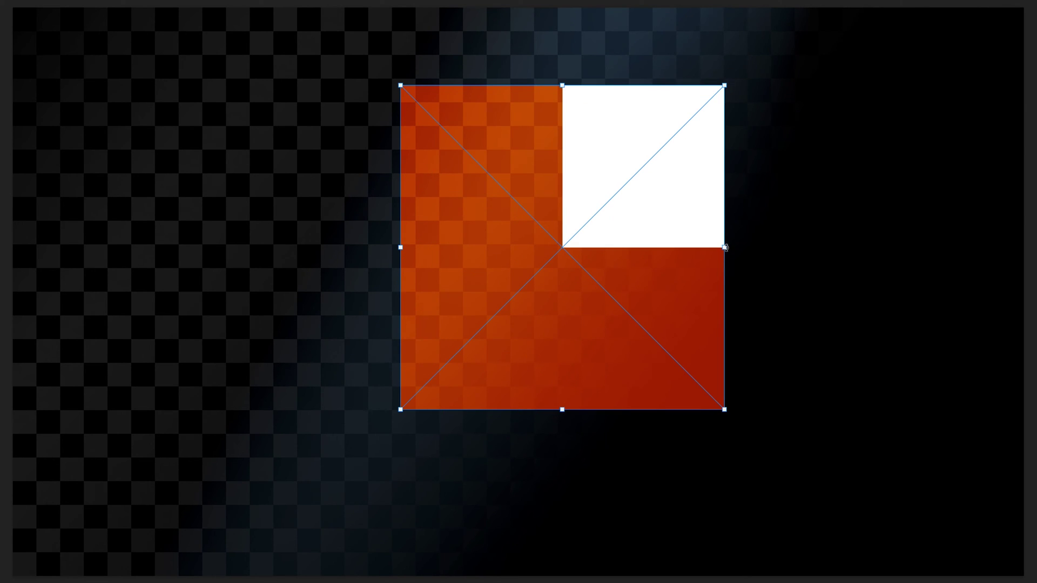
{"action": "left_click_drag", "start_coordinate": [724, 247], "coordinate": [750, 257]}
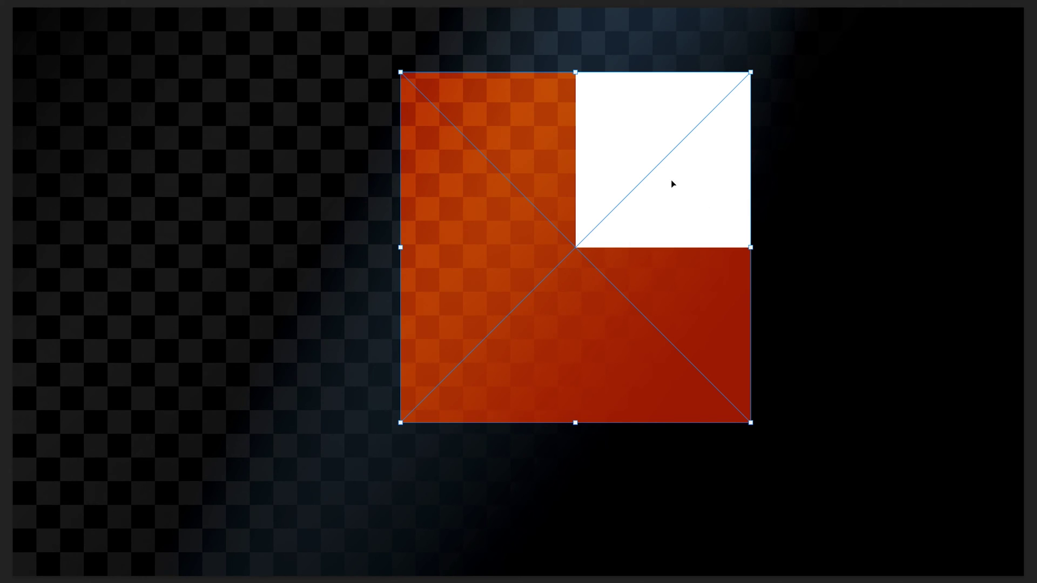
{"action": "left_click_drag", "start_coordinate": [750, 72], "coordinate": [74, 148]}
{"action": "key", "text": "shift"}
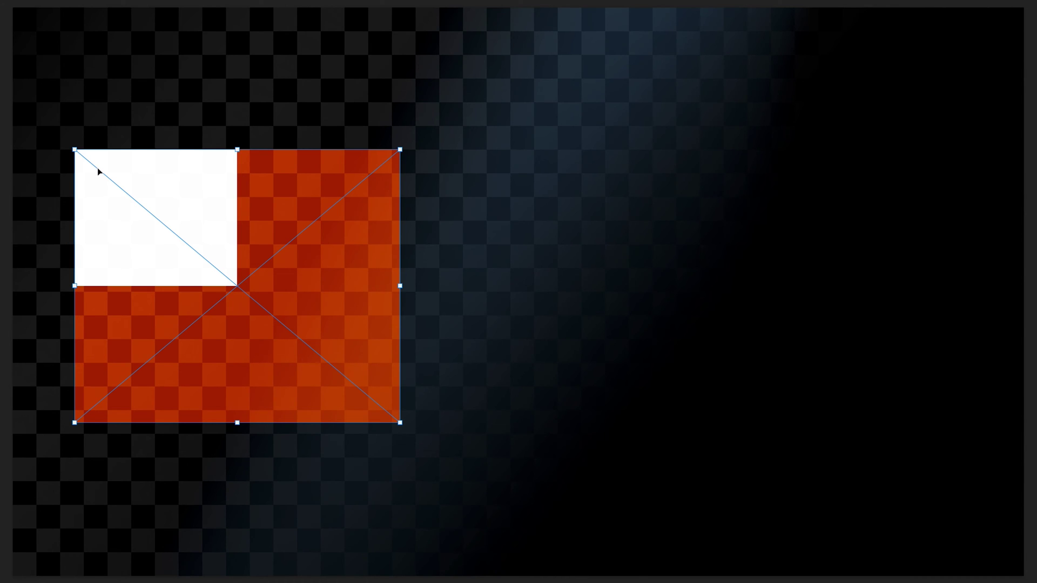
{"action": "key", "text": "ctrl+z"}
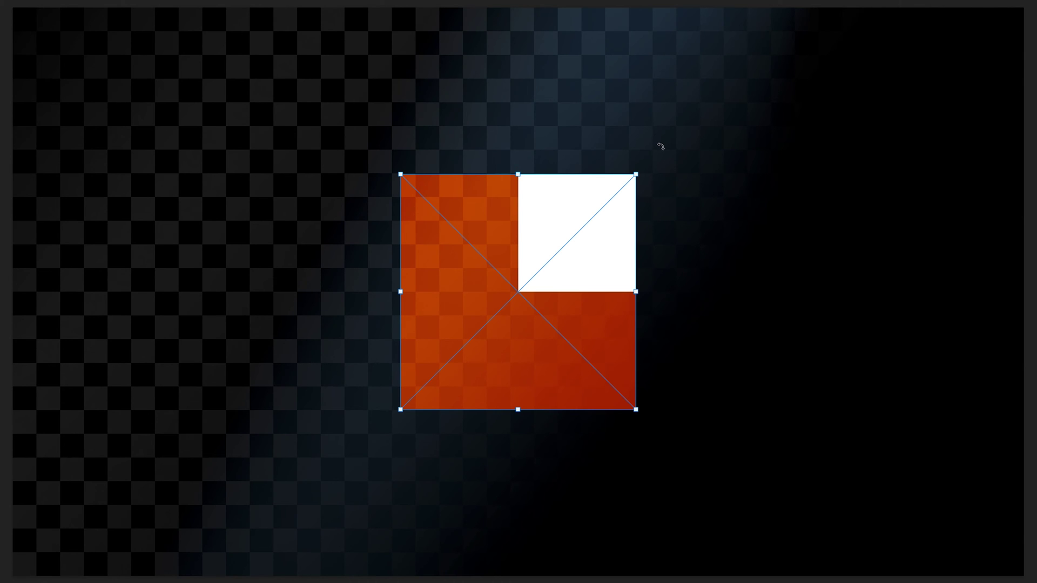
Try rotating the square freely to about -34.5°, and undo the rotation.
{"action": "left_click_drag", "start_coordinate": [659, 143], "coordinate": [676, 162]}
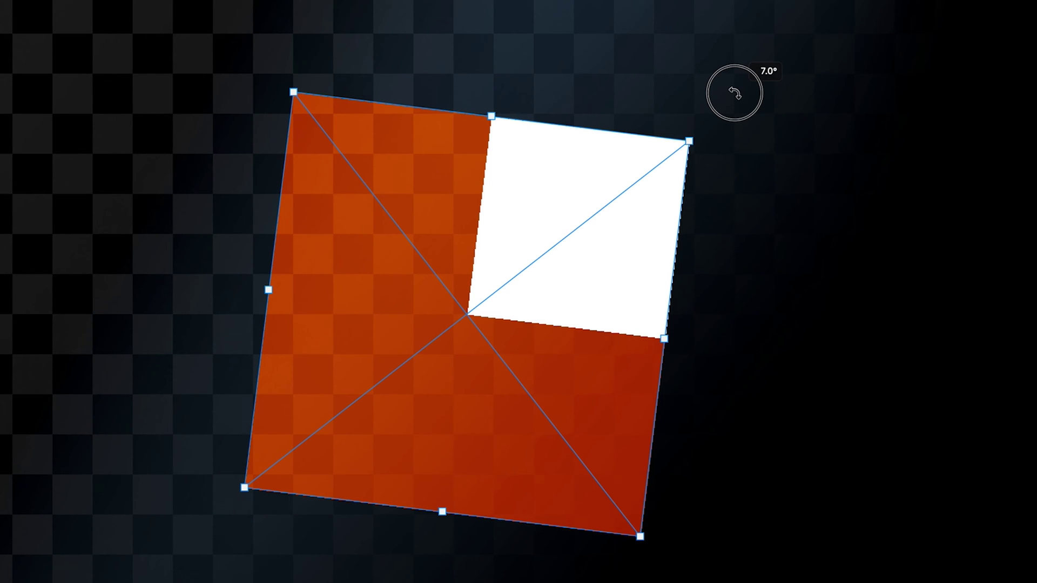
{"action": "left_click_drag", "start_coordinate": [734, 93], "coordinate": [508, 45]}
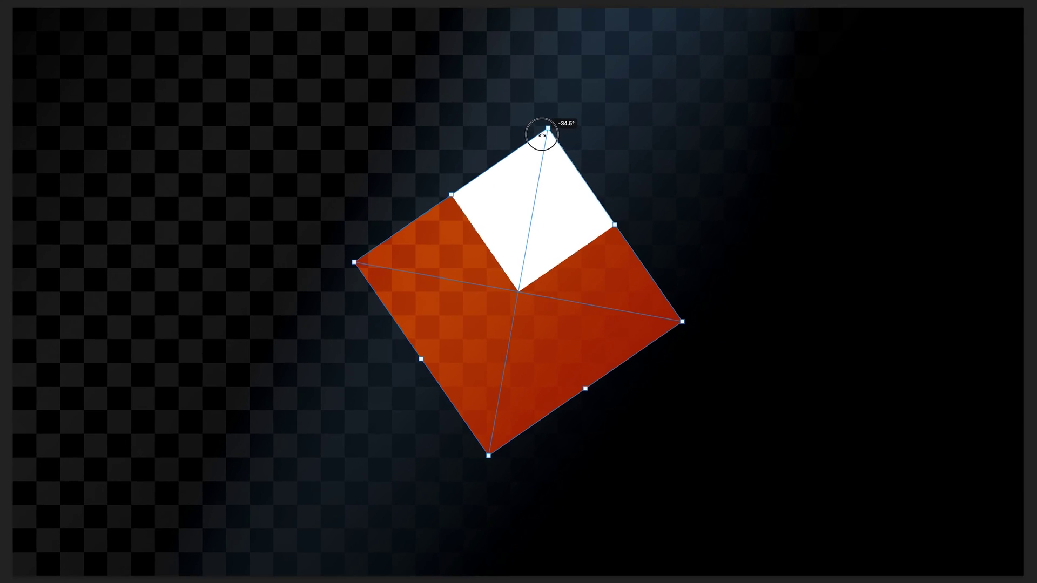
{"action": "left_click_drag", "start_coordinate": [542, 134], "coordinate": [545, 119]}
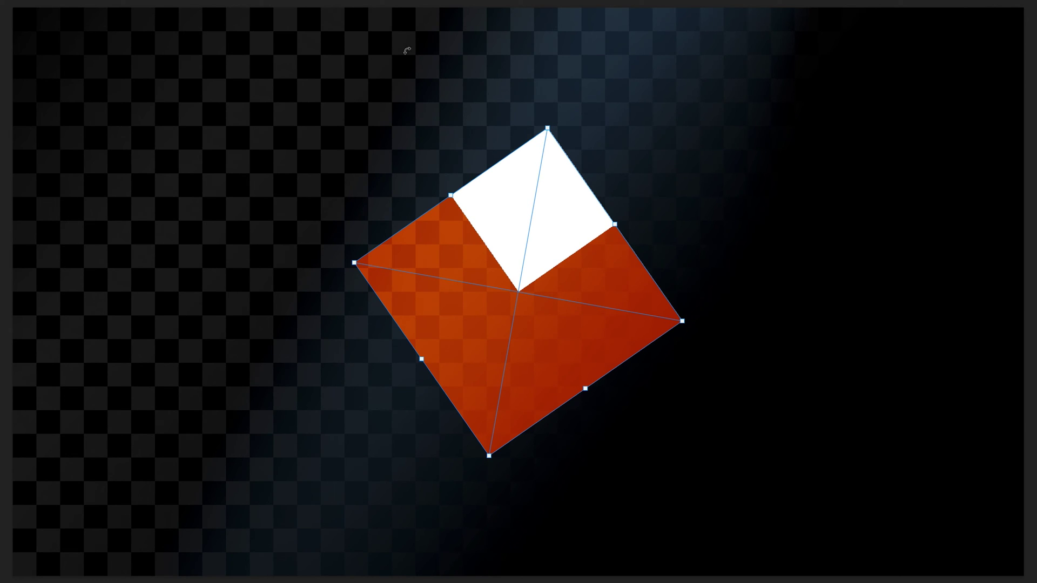
{"action": "key", "text": "ctrl+z"}
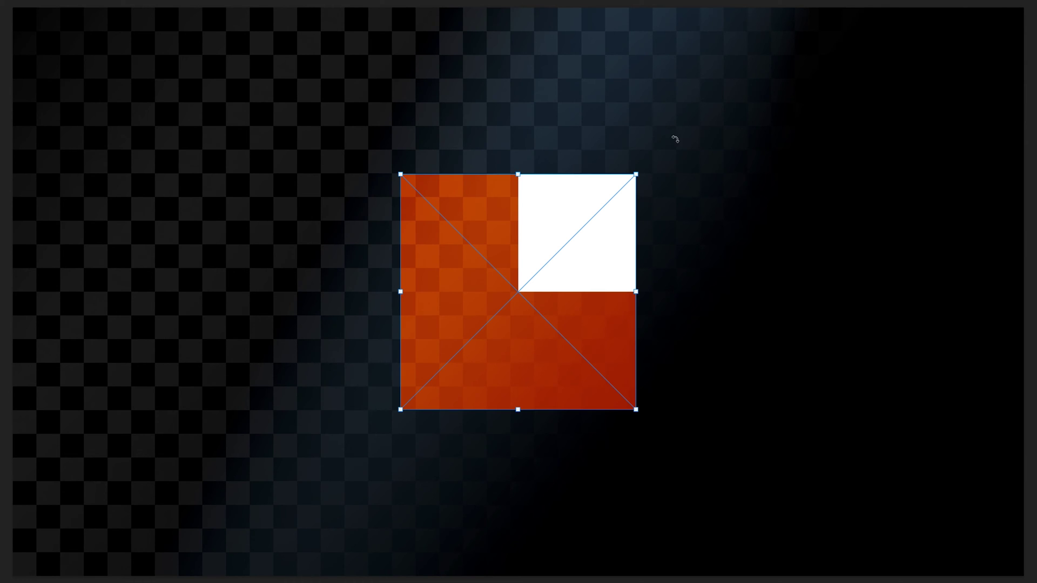
Rotate the square 90° clockwise using constrained angle increments, and apply a further Rotate 90° Clockwise to it.
{"action": "left_click_drag", "start_coordinate": [664, 132], "coordinate": [689, 163]}
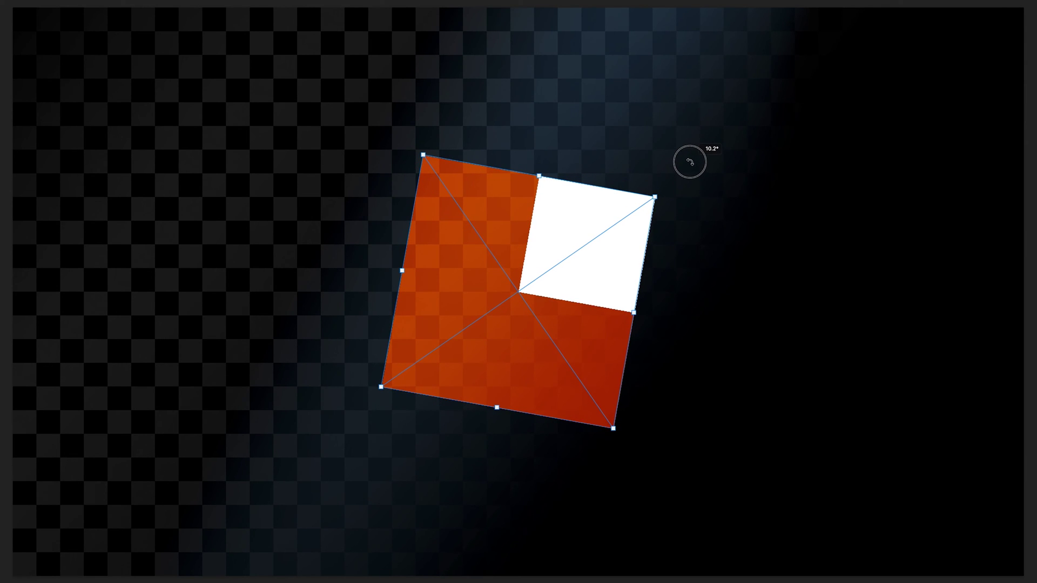
{"action": "key", "text": "shift"}
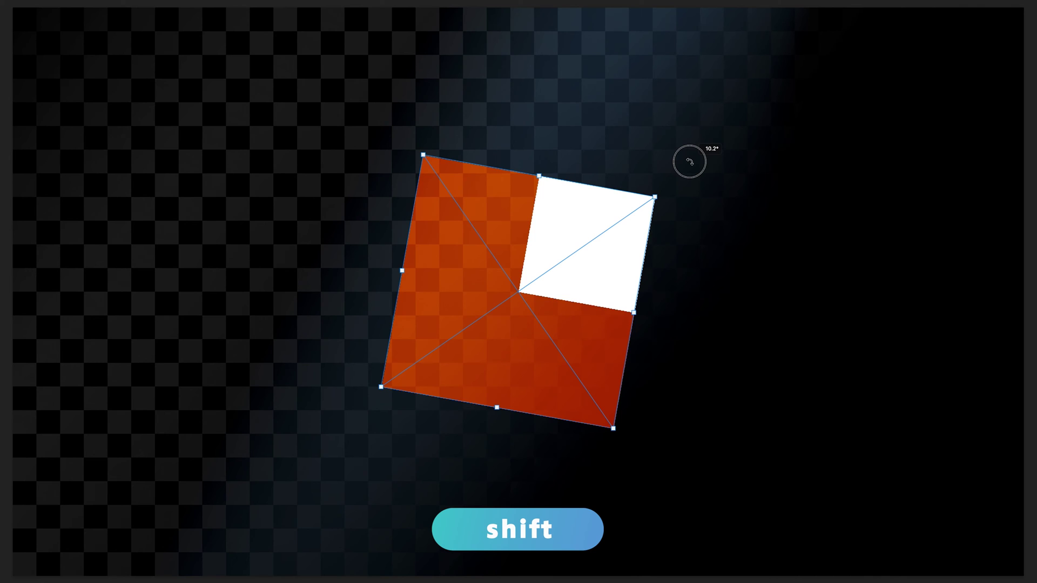
{"action": "left_click_drag", "start_coordinate": [689, 162], "coordinate": [638, 427]}
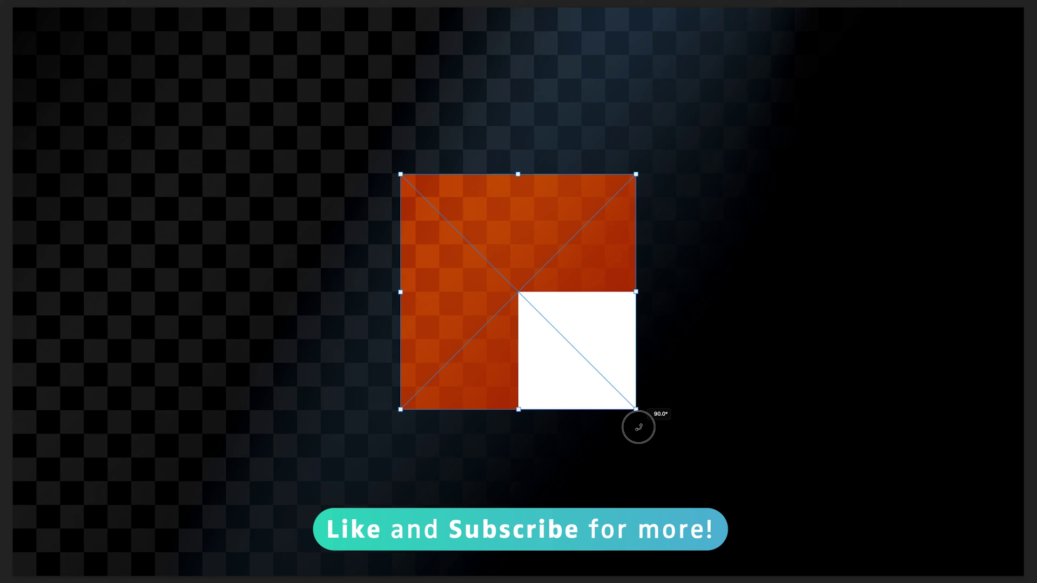
{"action": "left_click_drag", "start_coordinate": [639, 428], "coordinate": [639, 427]}
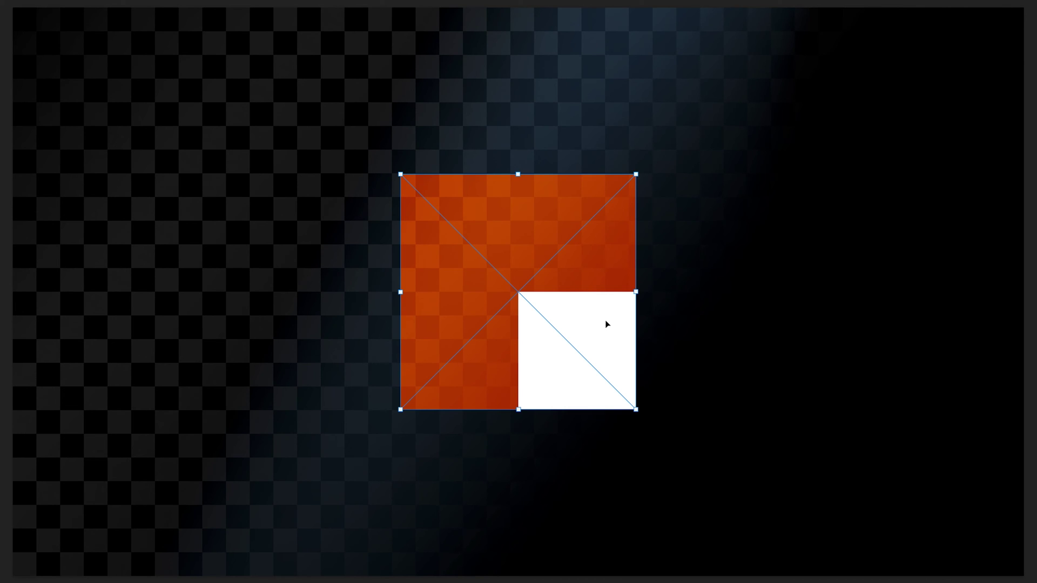
{"action": "right_click", "coordinate": [523, 281]}
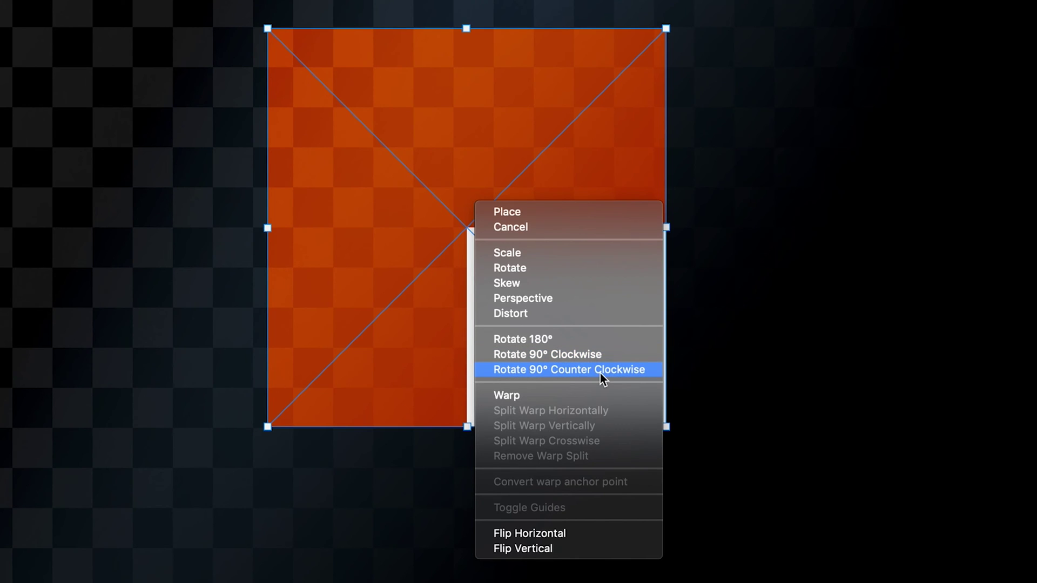
{"action": "left_click", "coordinate": [562, 356]}
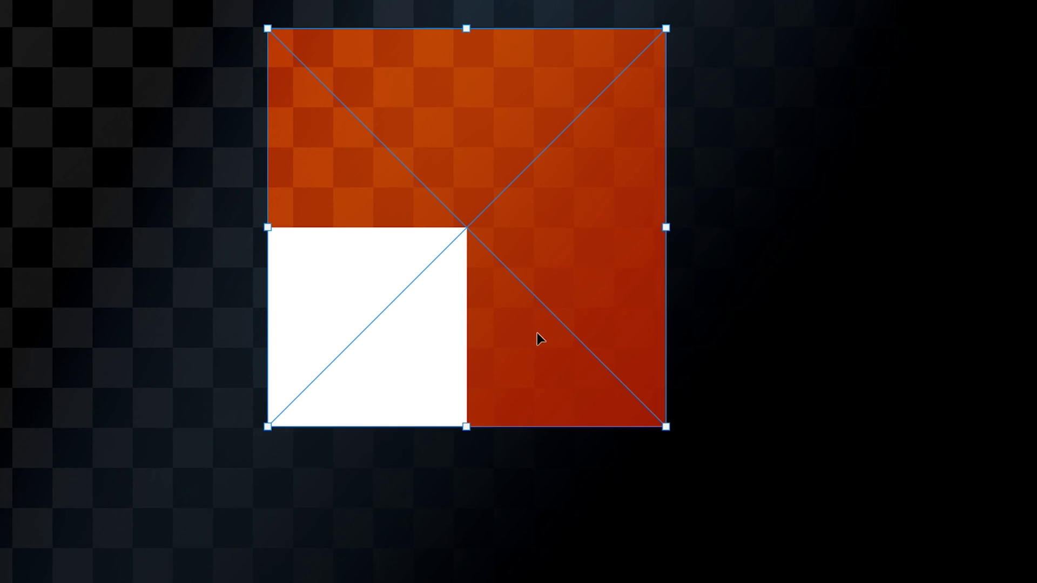
Flip the square horizontally and vertically.
{"action": "right_click", "coordinate": [513, 232]}
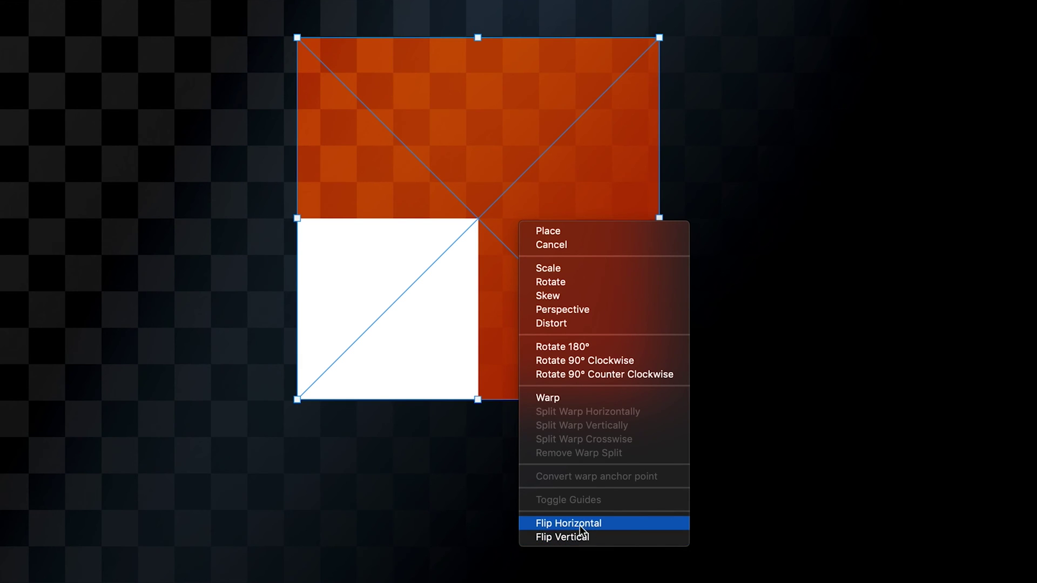
{"action": "left_click", "coordinate": [584, 524]}
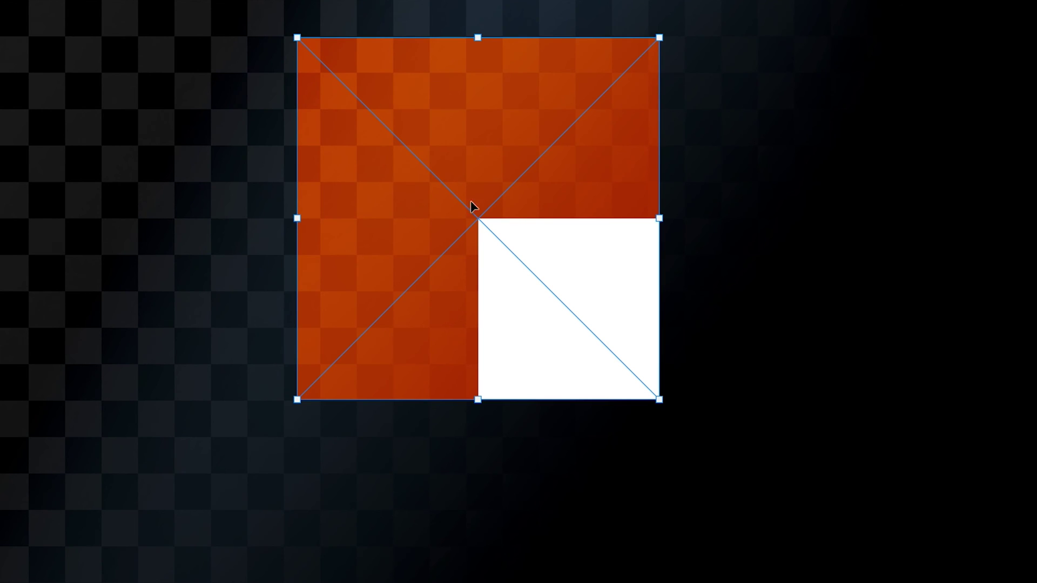
{"action": "right_click", "coordinate": [533, 220]}
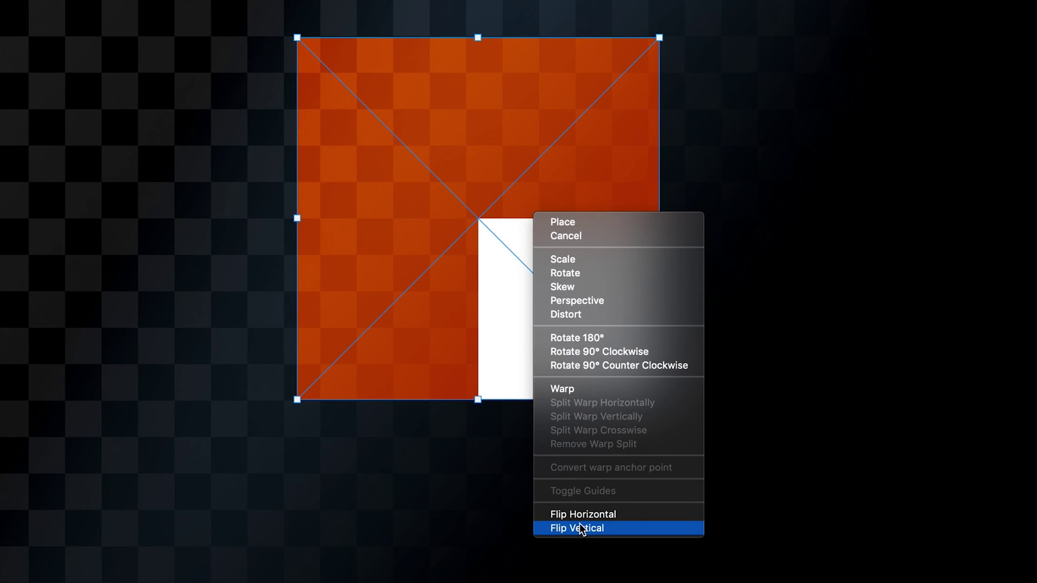
{"action": "key", "text": "Return"}
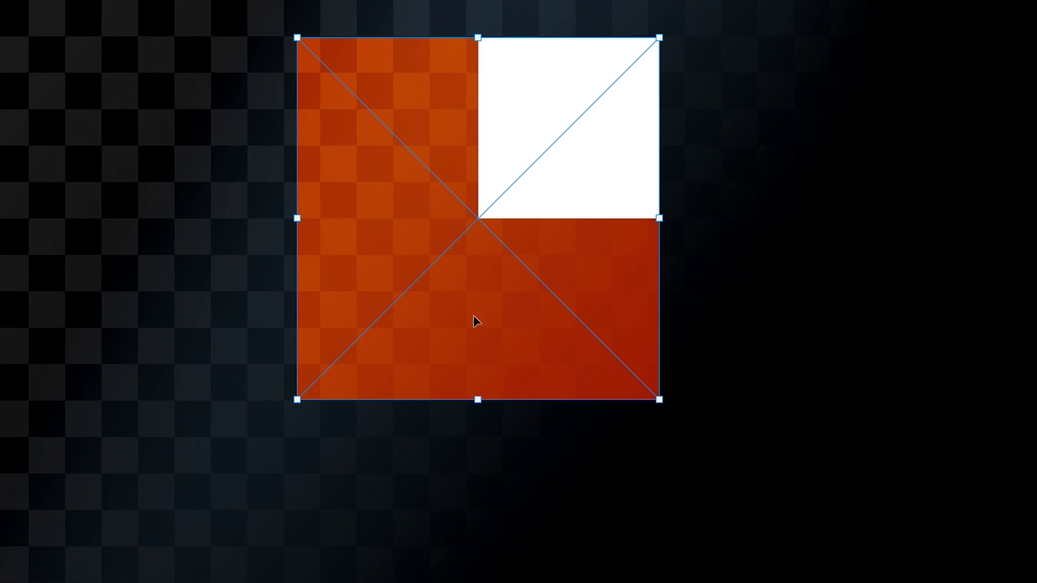
Try moving, enlarging and rotating the square freely, and undo these changes.
{"action": "right_click", "coordinate": [502, 204]}
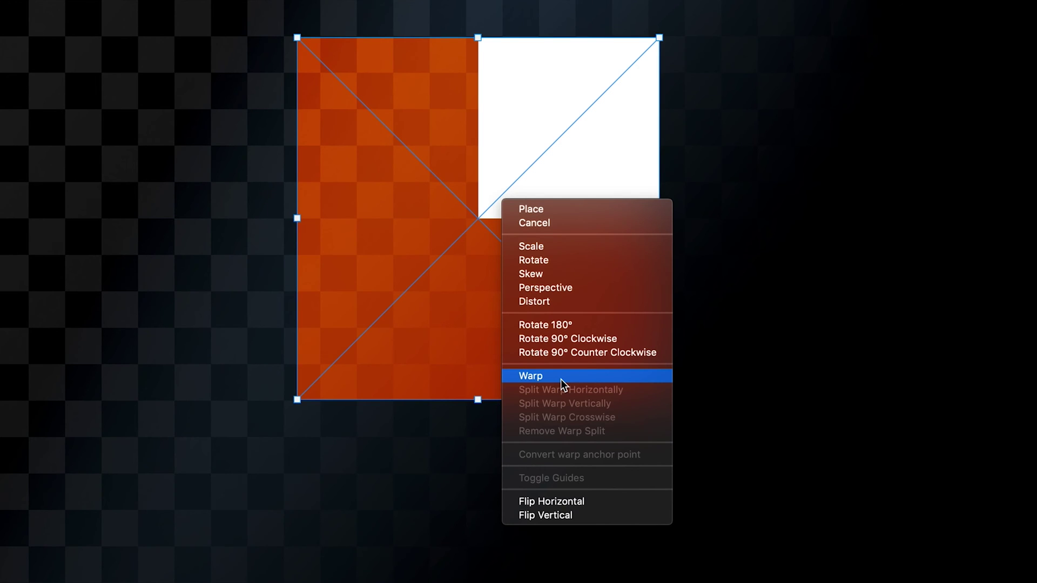
{"action": "key", "text": "Escape"}
{"action": "left_click_drag", "start_coordinate": [473, 249], "coordinate": [521, 245]}
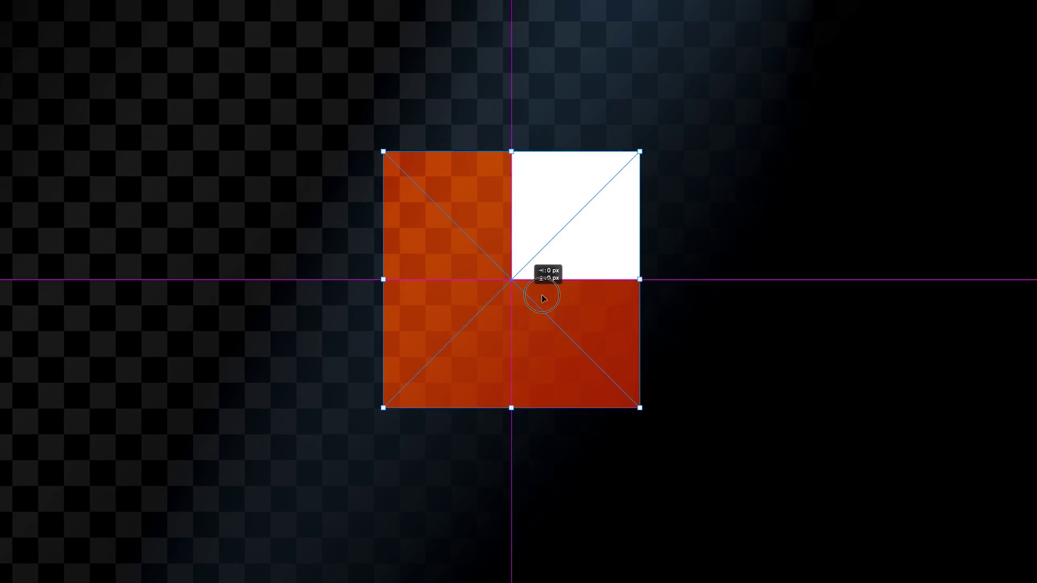
{"action": "left_click_drag", "start_coordinate": [542, 294], "coordinate": [542, 294]}
{"action": "left_click_drag", "start_coordinate": [659, 276], "coordinate": [748, 342]}
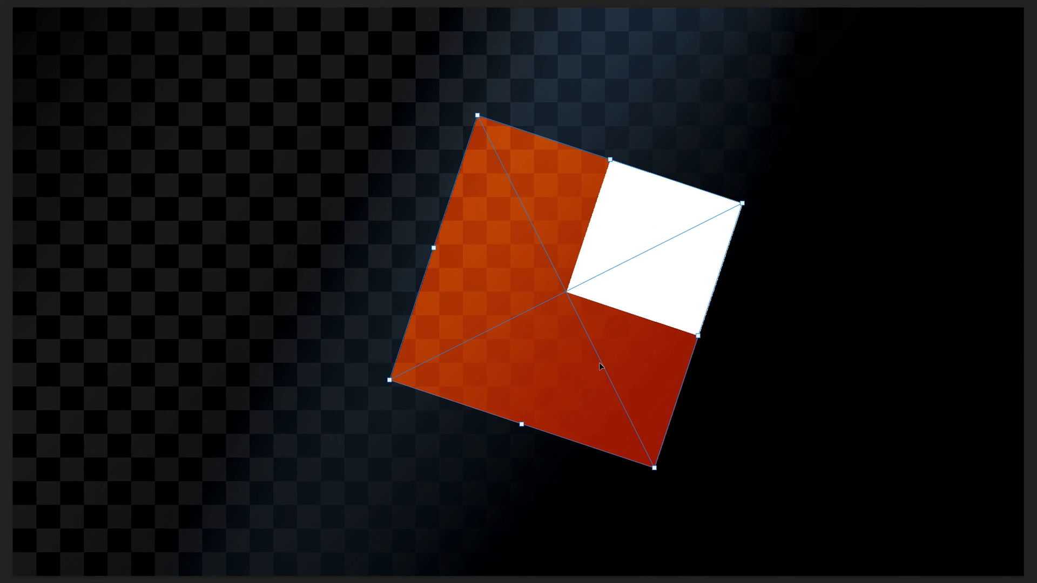
{"action": "key", "text": "ctrl+z"}
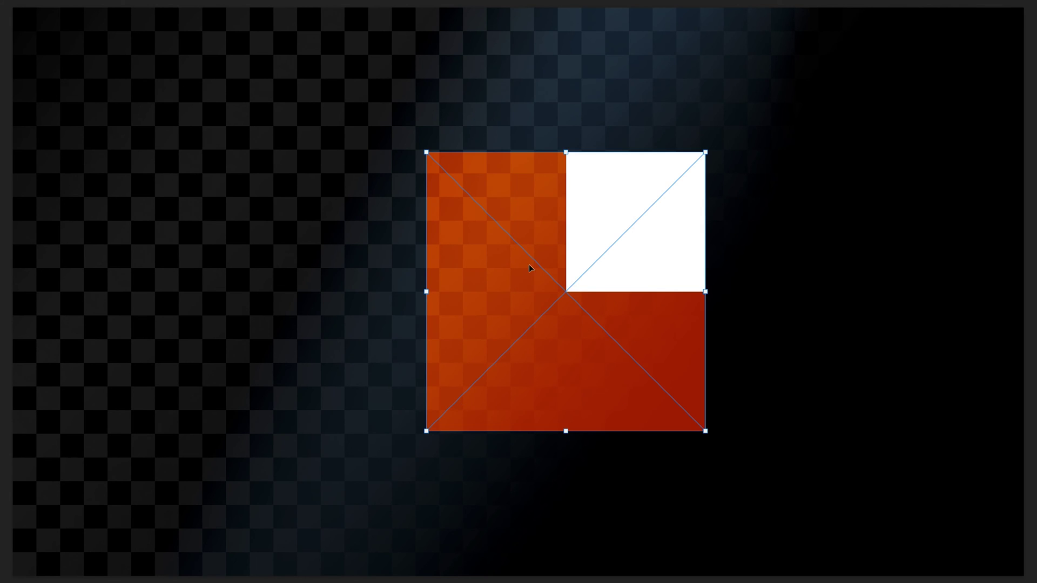
{"action": "key", "text": "ctrl+z"}
{"action": "key", "text": "ctrl+z"}
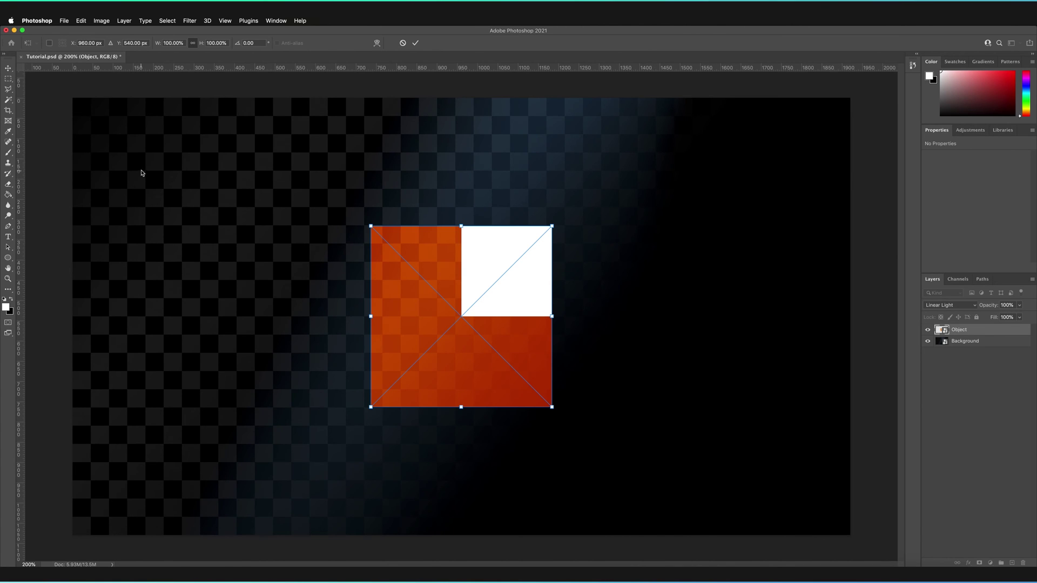
Commit the current transform and start a new Free Transform on the Object layer, positioning it at X 1500 px and Y 800 px.
{"action": "key", "text": "Return"}
{"action": "key", "text": "super+t"}
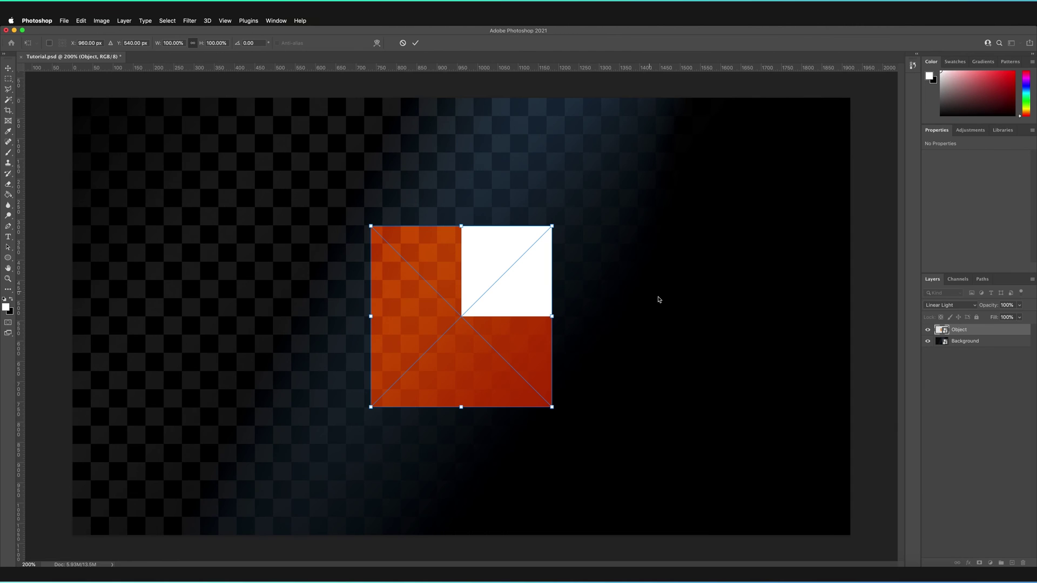
{"action": "double_click", "coordinate": [82, 43]}
{"action": "type", "text": "1500"}
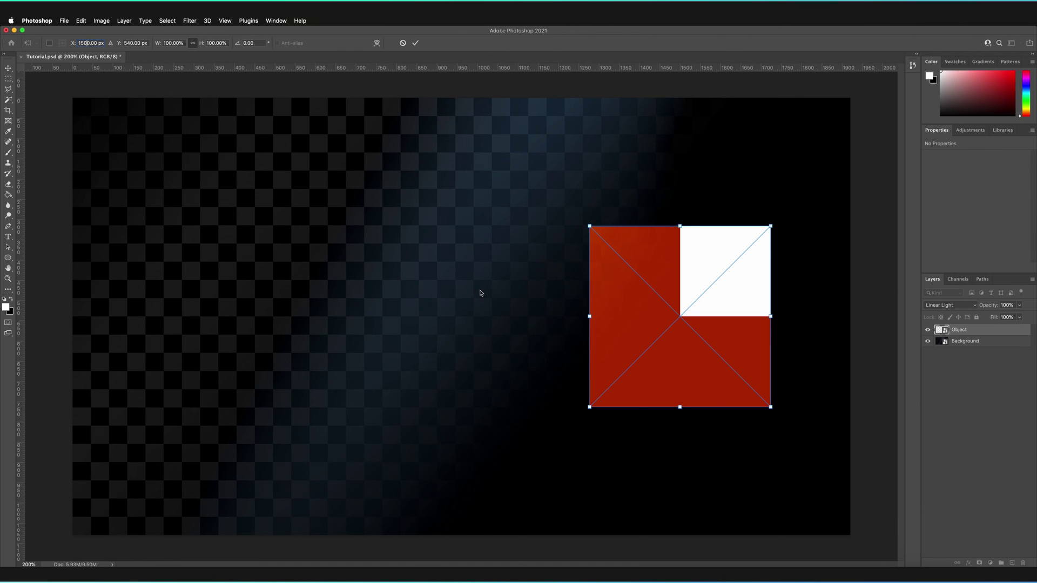
{"action": "left_click", "coordinate": [129, 42]}
{"action": "type", "text": "800"}
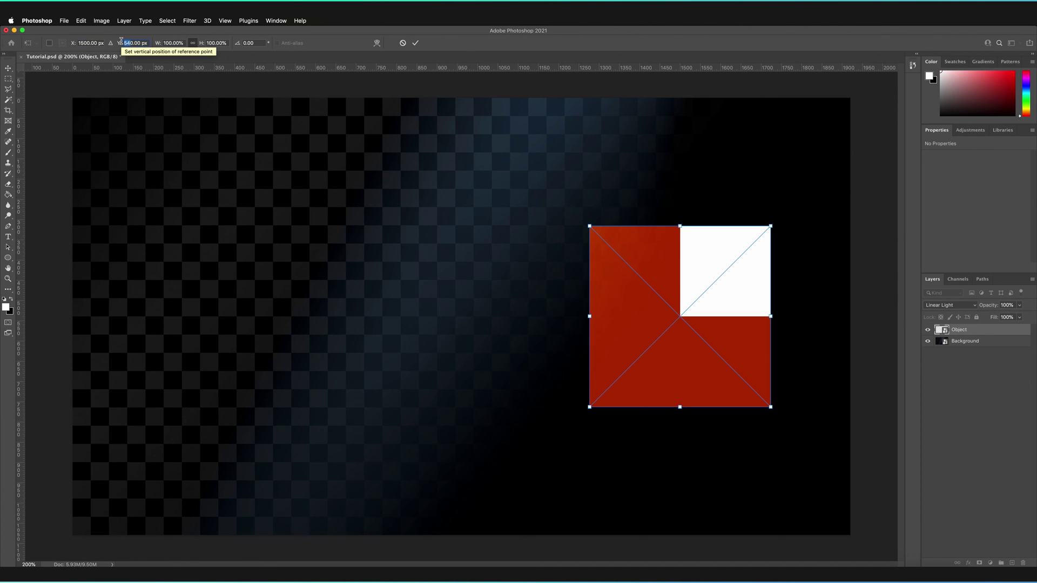
{"action": "key", "text": "Return"}
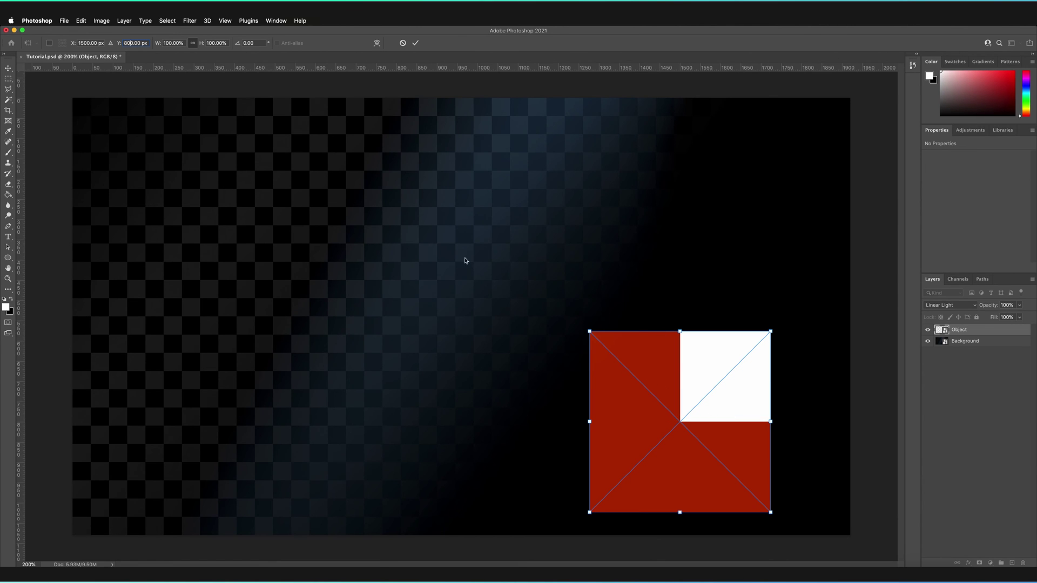
Set the square's vertical position to Y 20 px and its horizontal position to X 0 px.
{"action": "double_click", "coordinate": [125, 42]}
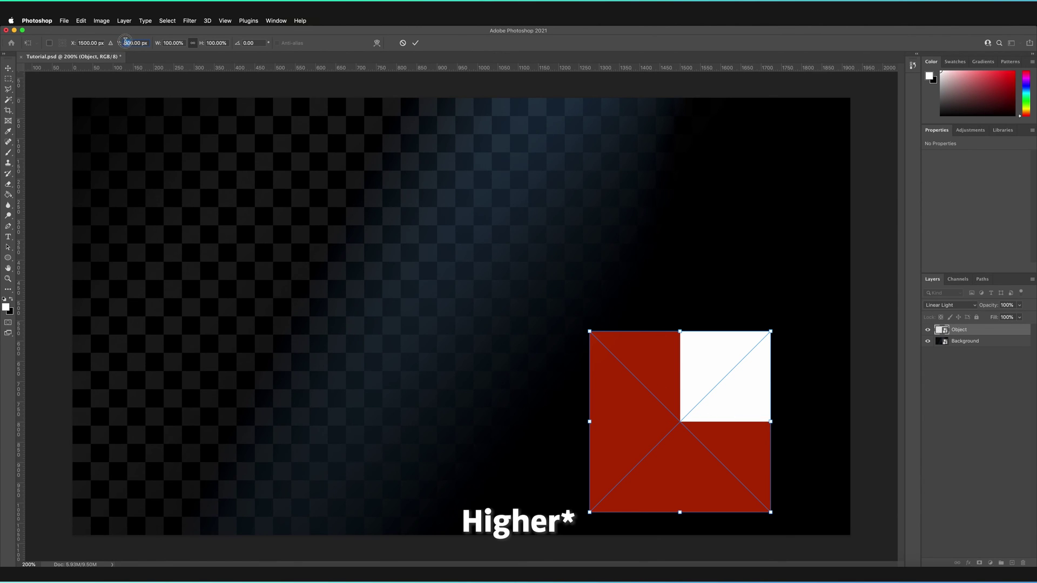
{"action": "type", "text": "20"}
{"action": "key", "text": "Return"}
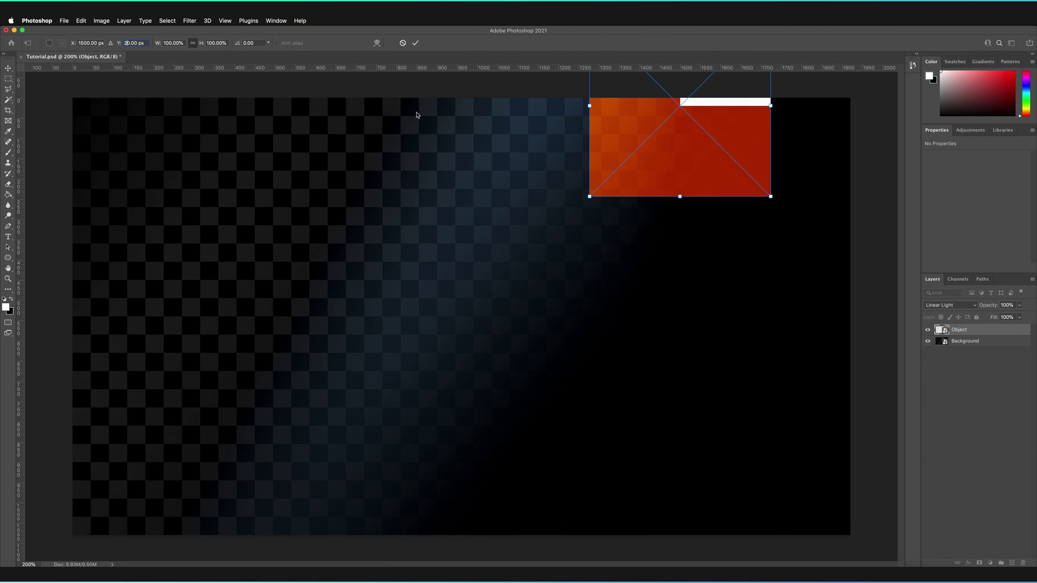
{"action": "left_click", "coordinate": [73, 42]}
{"action": "type", "text": "0"}
{"action": "key", "text": "Return"}
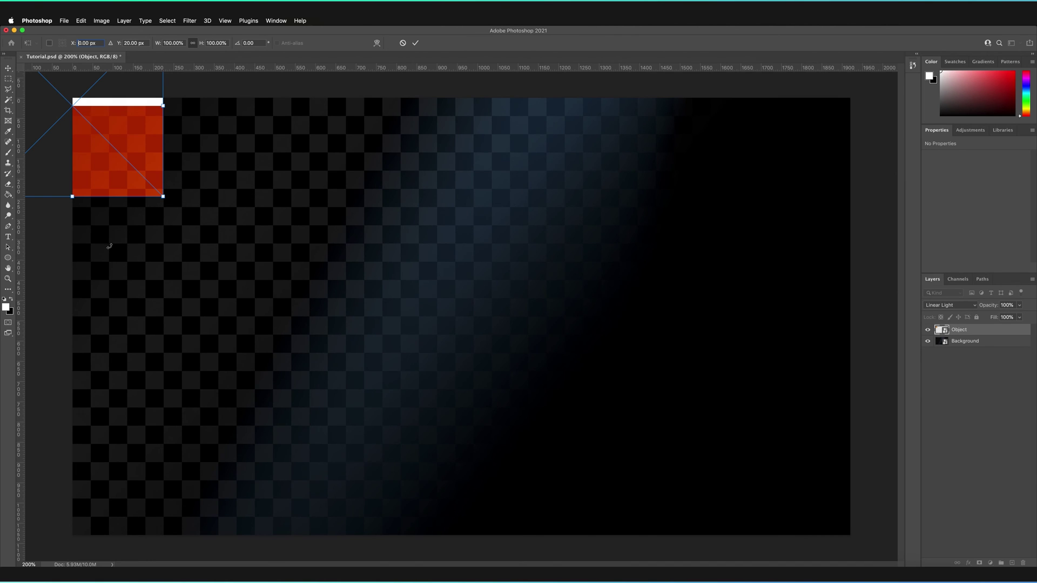
Center the square on the canvas by positioning it at X 960 px and Y 540 px.
{"action": "left_click", "coordinate": [80, 42]}
{"action": "type", "text": "9"}
{"action": "key", "text": "Return"}
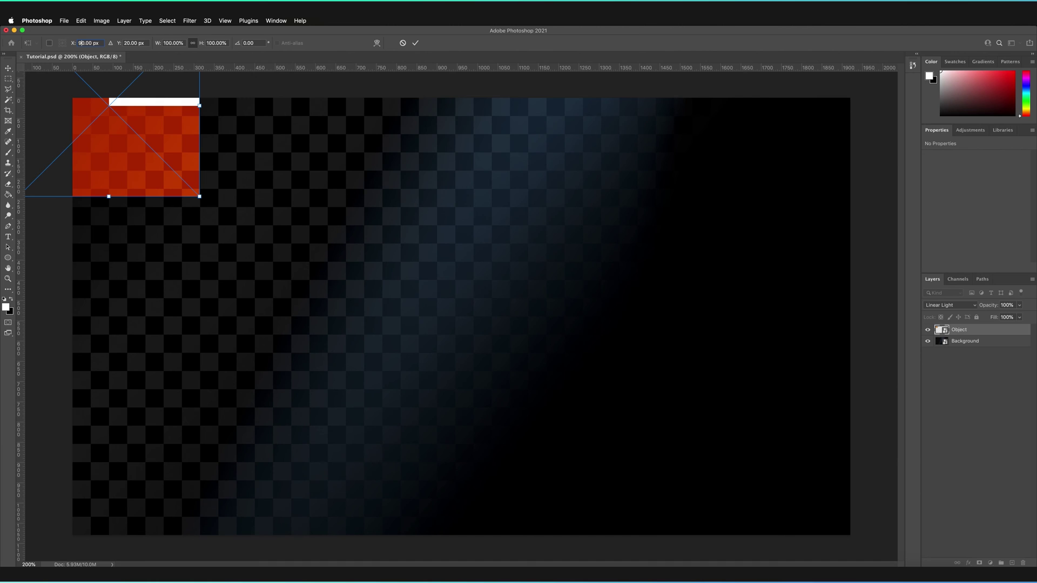
{"action": "type", "text": "0"}
{"action": "key", "text": "Return"}
{"action": "key", "text": "Tab"}
{"action": "type", "text": "540"}
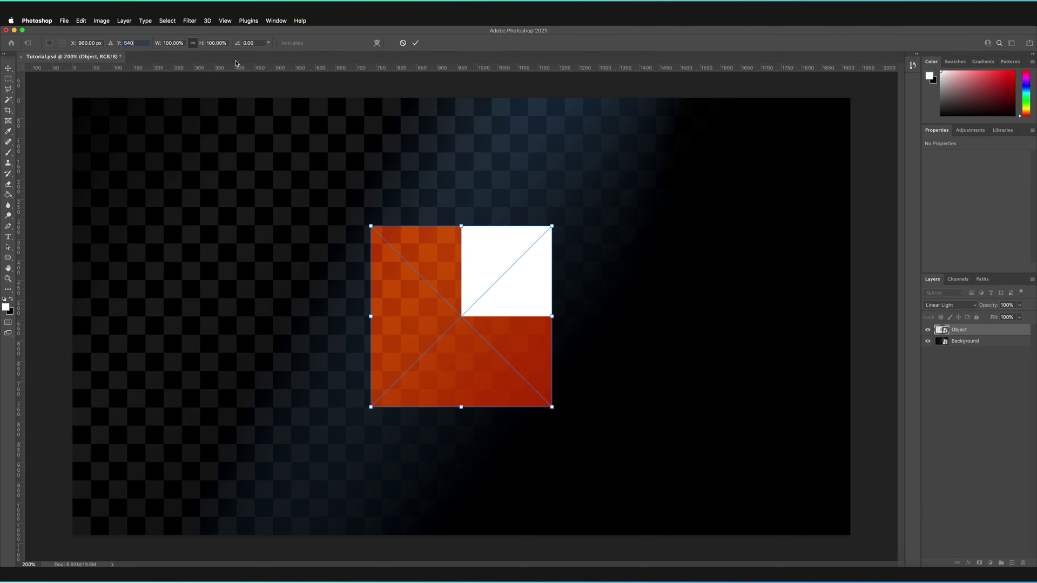
Scale the square proportionally to 200% in width and height with the aspect ratio linked.
{"action": "left_click", "coordinate": [192, 42]}
{"action": "left_click", "coordinate": [163, 43]}
{"action": "type", "text": "200"}
{"action": "key", "text": "Return"}
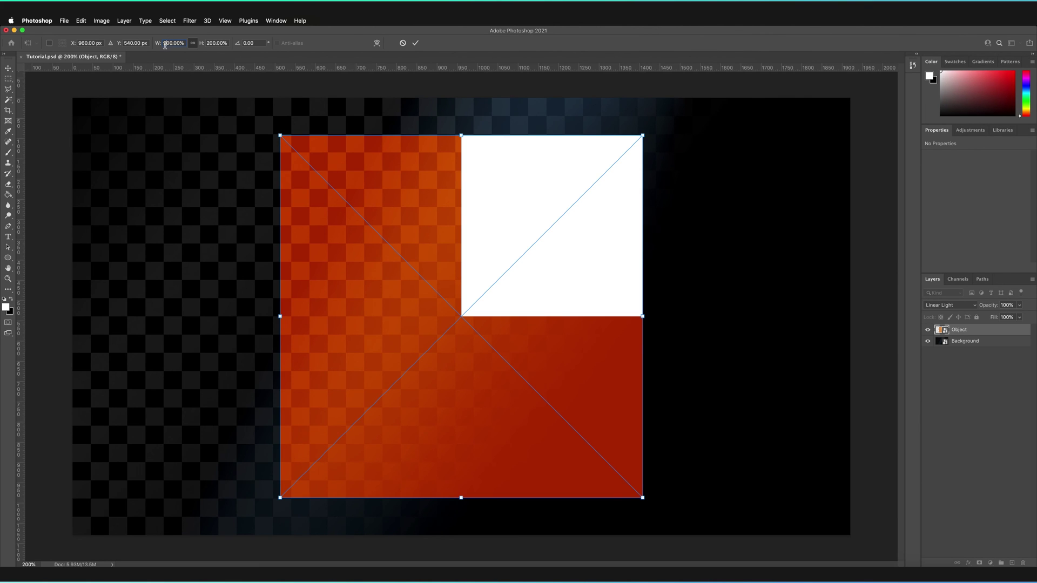
Unlink the aspect ratio and set only the object's height scale to 100%.
{"action": "left_click", "coordinate": [193, 43]}
{"action": "key", "text": "super+a"}
{"action": "left_click", "coordinate": [209, 43]}
{"action": "type", "text": "100"}
{"action": "key", "text": "Return"}
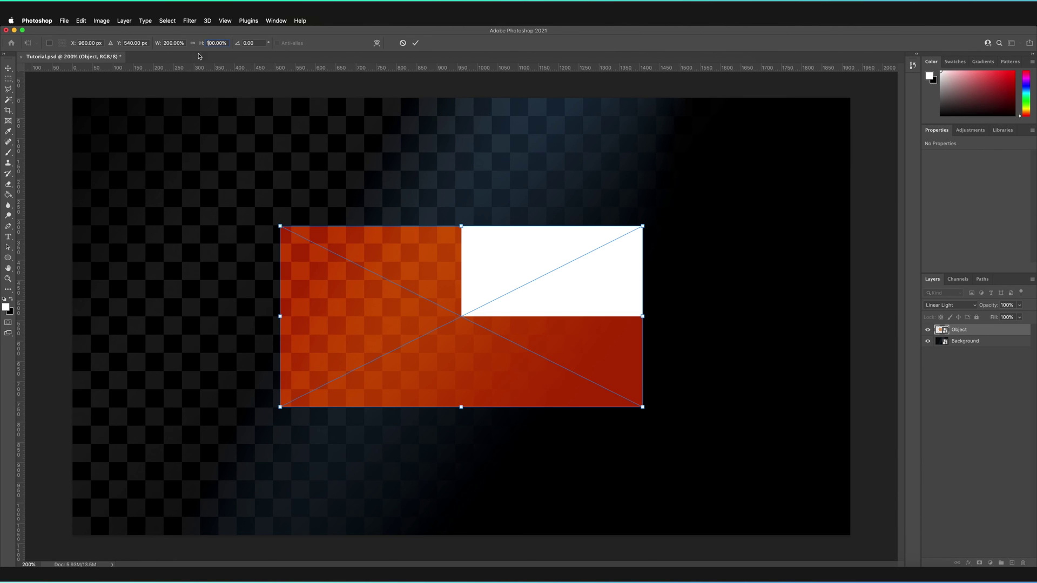
Mirror the object in both directions by setting its width scale to -200% and its height scale to -100%.
{"action": "left_click", "coordinate": [165, 42]}
{"action": "left_click", "coordinate": [165, 43]}
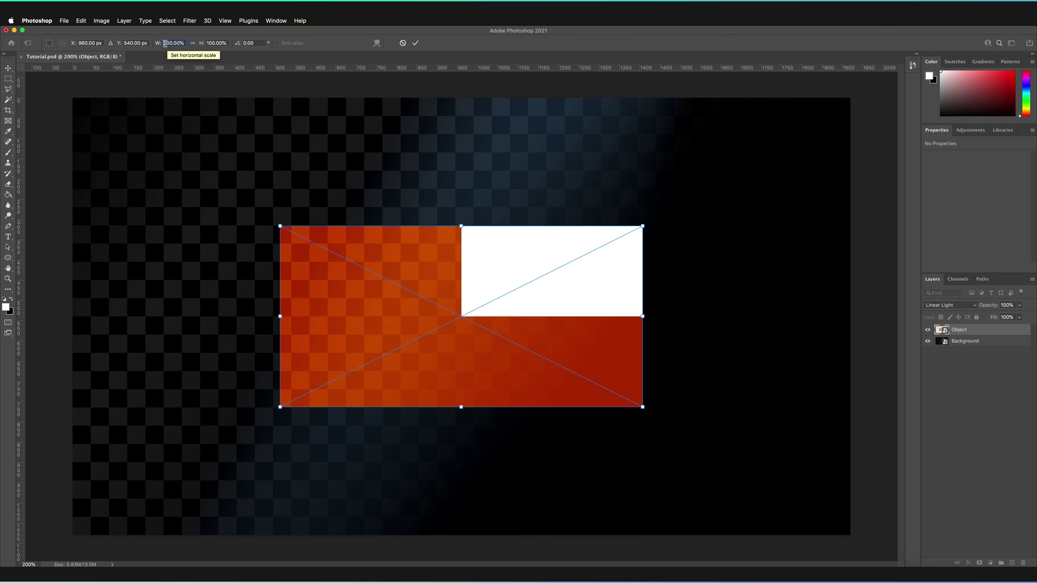
{"action": "type", "text": "-"}
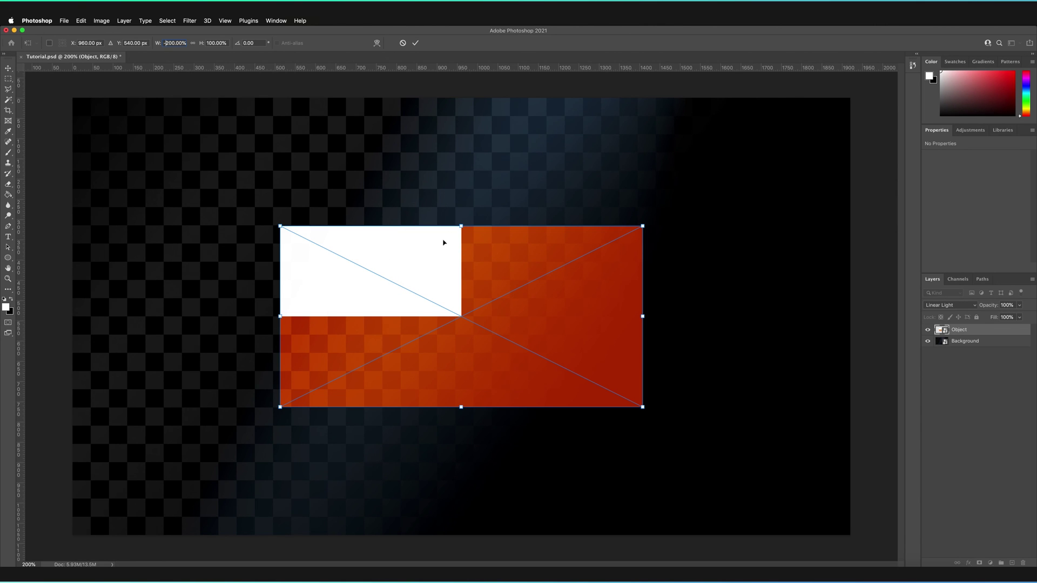
{"action": "left_click", "coordinate": [208, 43]}
{"action": "left_click", "coordinate": [208, 43]}
{"action": "double_click", "coordinate": [207, 42]}
{"action": "type", "text": "-100"}
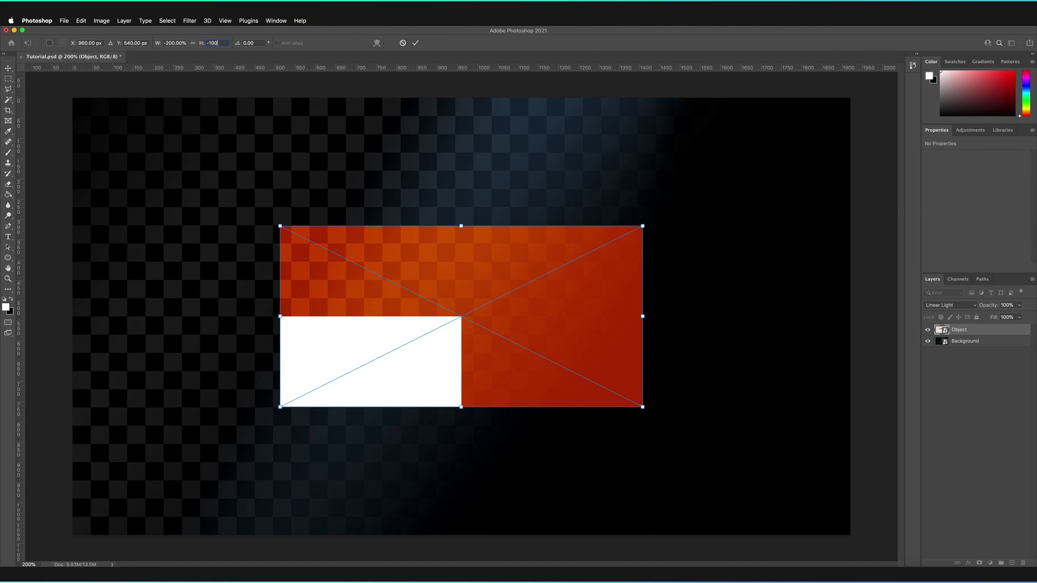
{"action": "key", "text": "Return"}
Apply Flip Horizontal and Flip Vertical to the object to reverse the negative width and height scaling.
{"action": "right_click", "coordinate": [439, 265]}
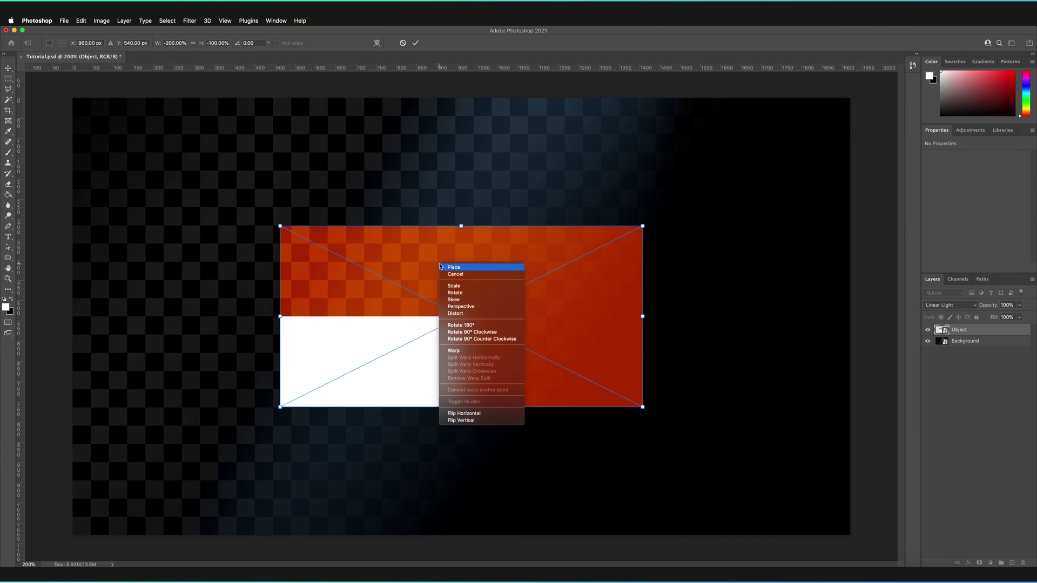
{"action": "left_click", "coordinate": [466, 414]}
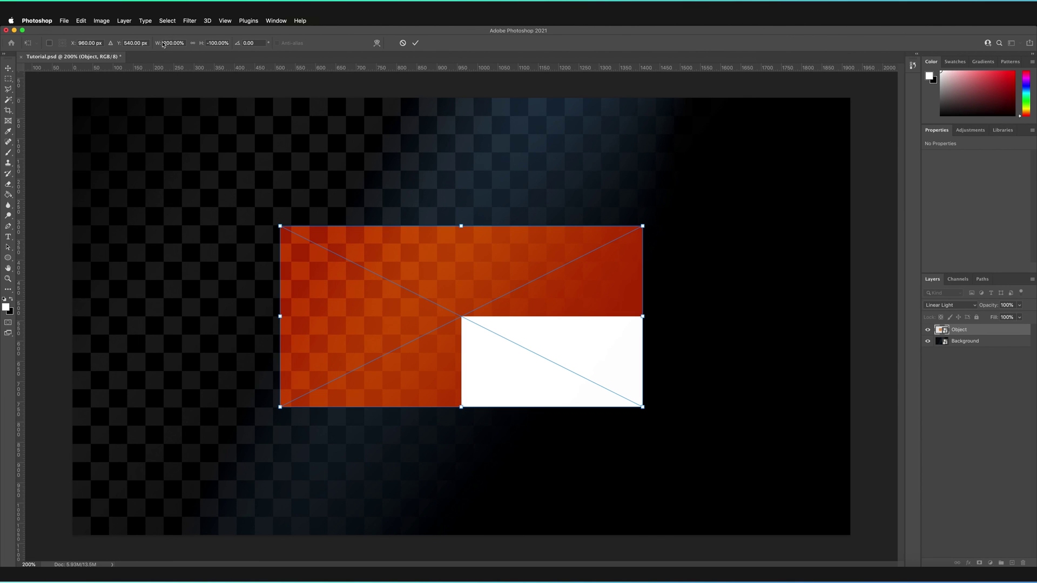
{"action": "right_click", "coordinate": [488, 270]}
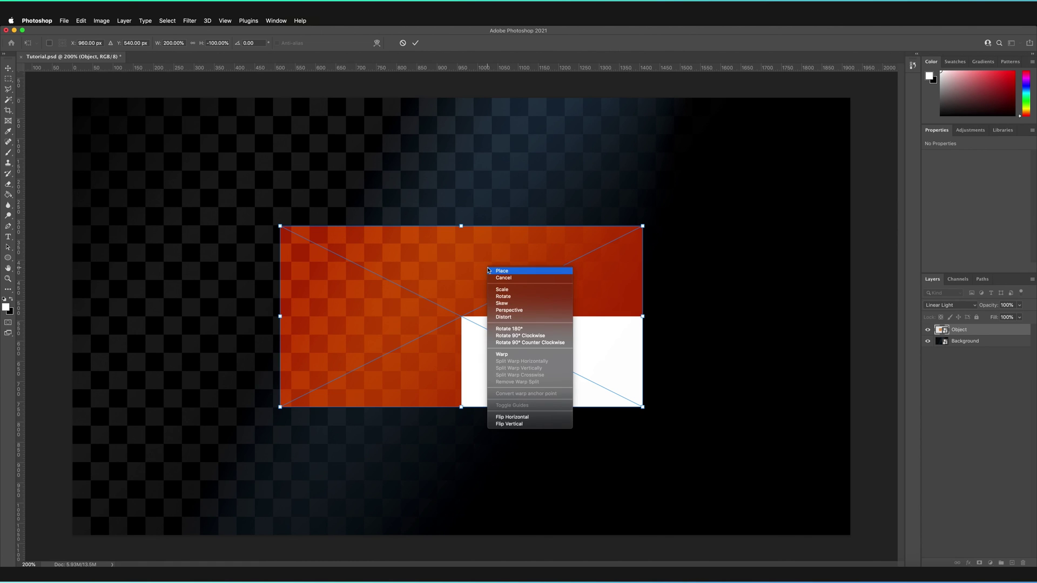
{"action": "left_click", "coordinate": [513, 425]}
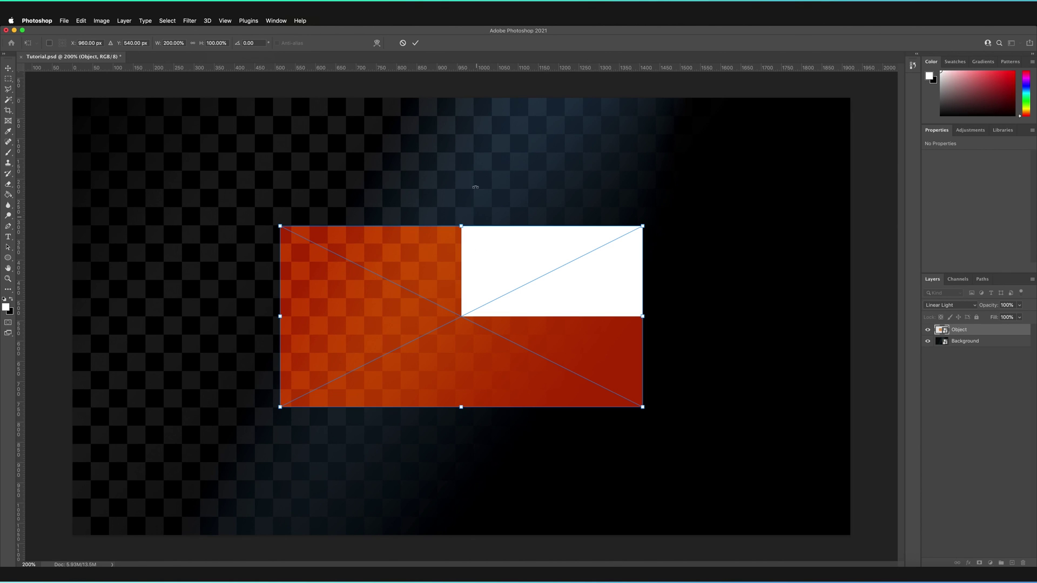
Set the object's rotation angle to 90°, and change it to -90° to rotate it counterclockwise instead.
{"action": "left_click", "coordinate": [245, 44]}
{"action": "type", "text": "90"}
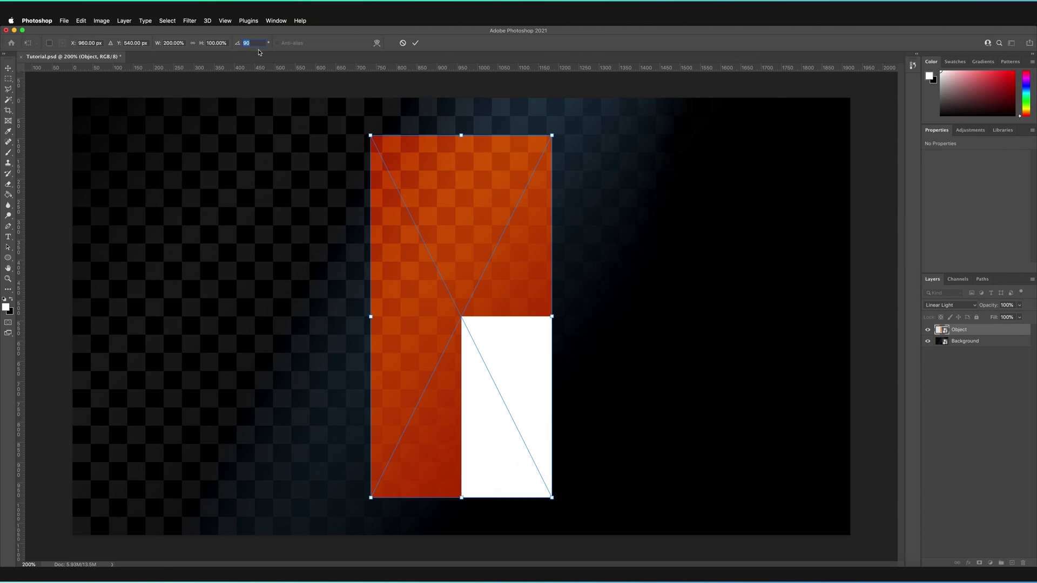
{"action": "left_click", "coordinate": [235, 43]}
{"action": "type", "text": "-90"}
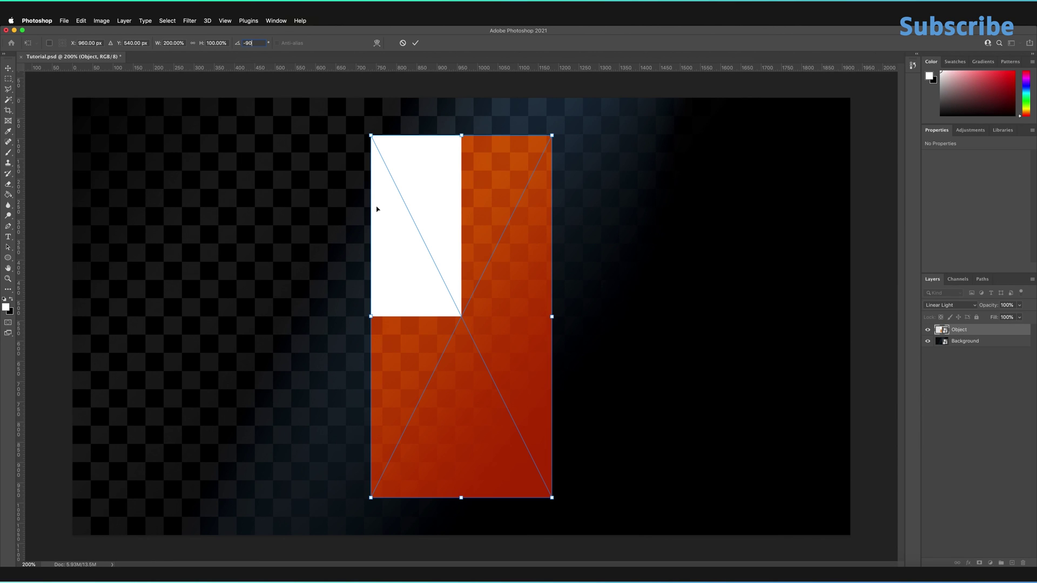
{"action": "key", "text": "Return"}
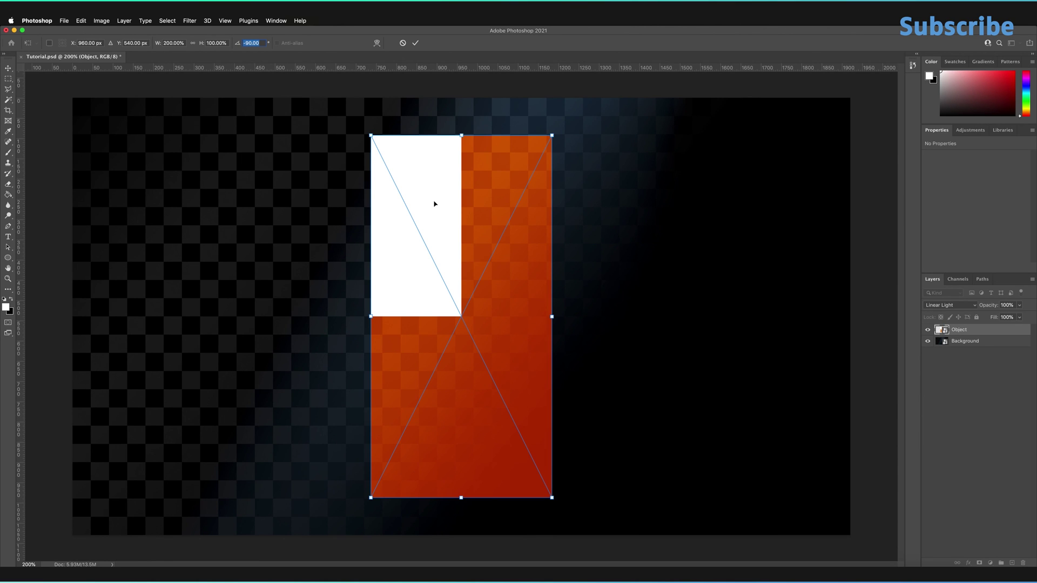